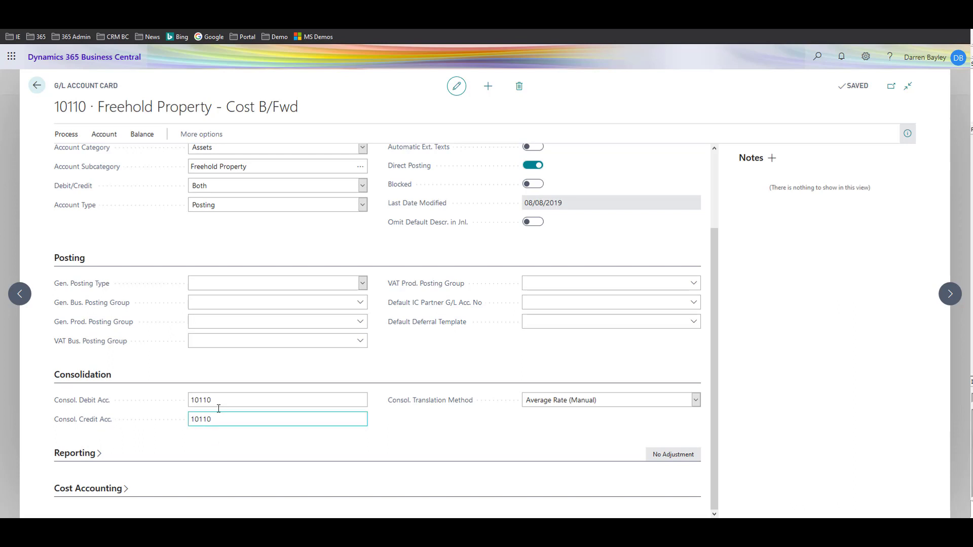
Review the consolidation debit account, credit account and translation method options on the 10110 Freehold Property - Cost B/Fwd account card
click(217, 401)
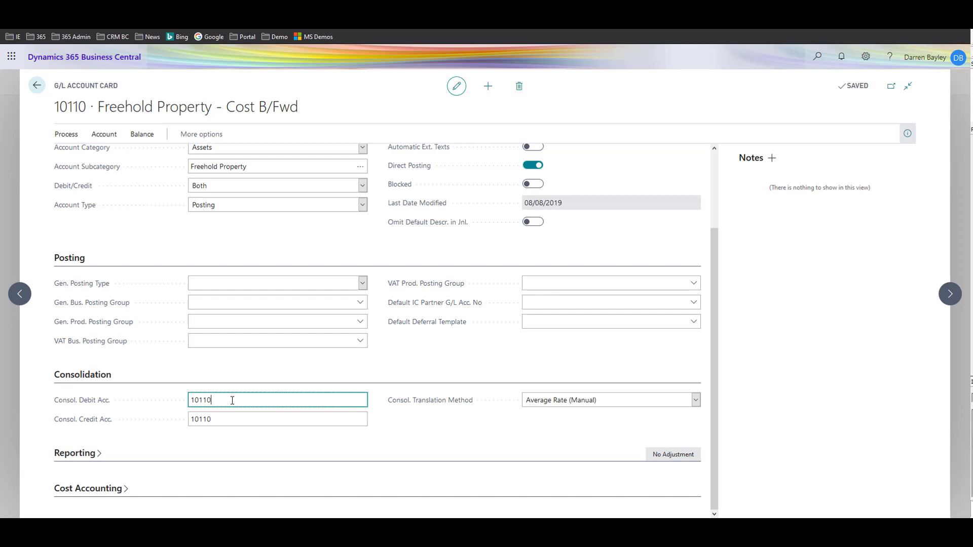
drag(226, 401, 174, 419)
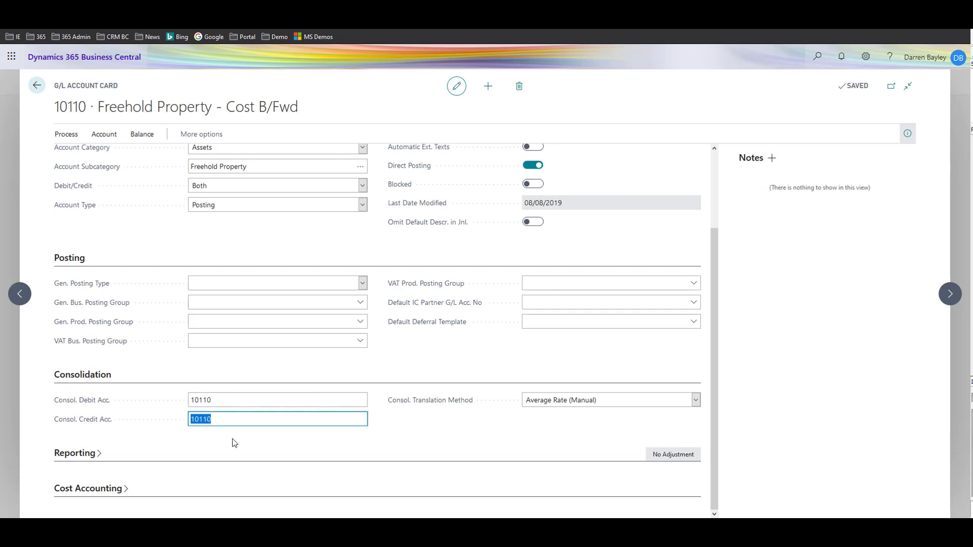
click(696, 401)
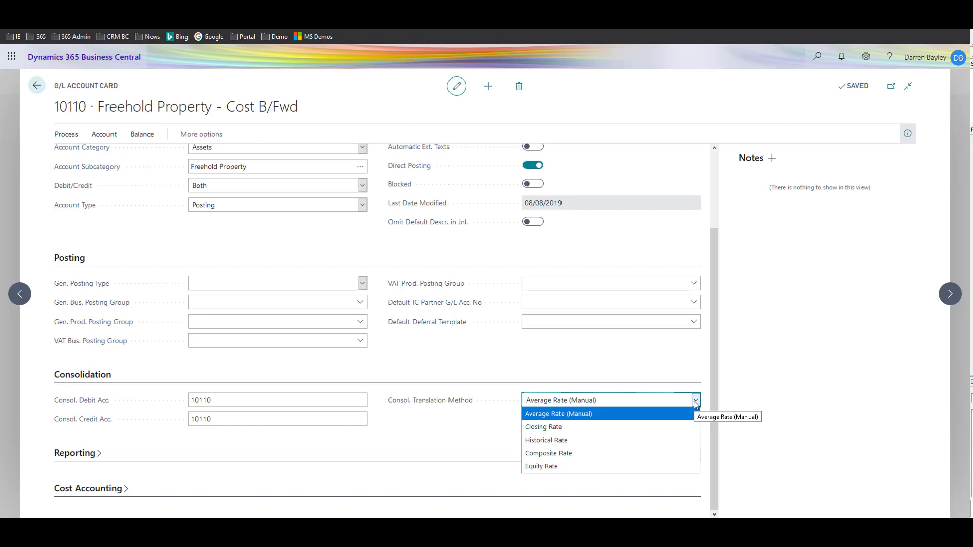
click(440, 423)
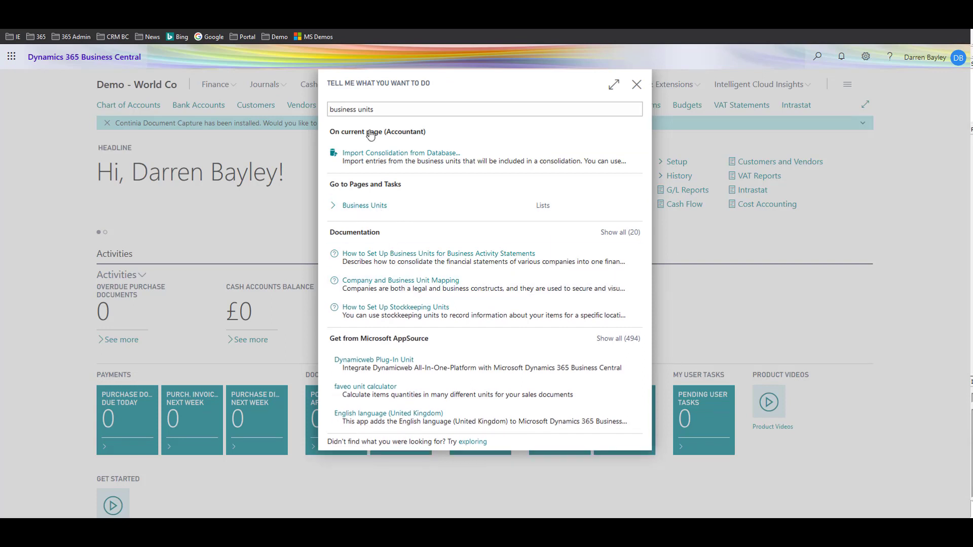
Open the Business Units list and review the ENGLAND unit's card, including its currency exchange rate table options
click(366, 206)
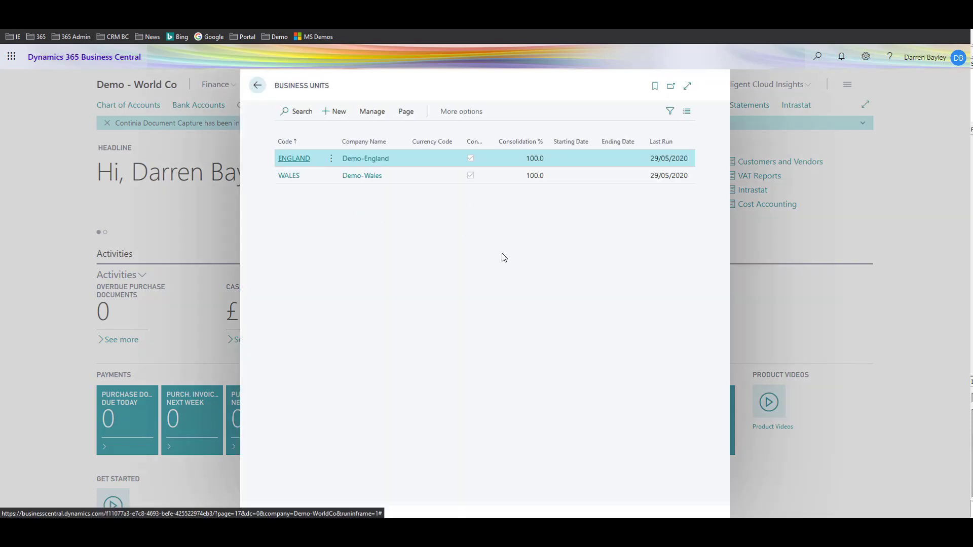
click(289, 159)
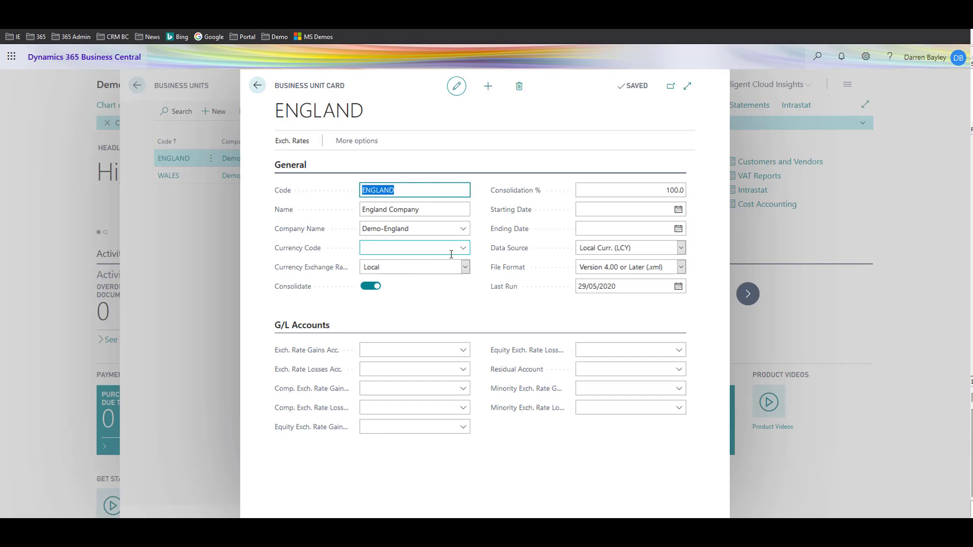
click(465, 268)
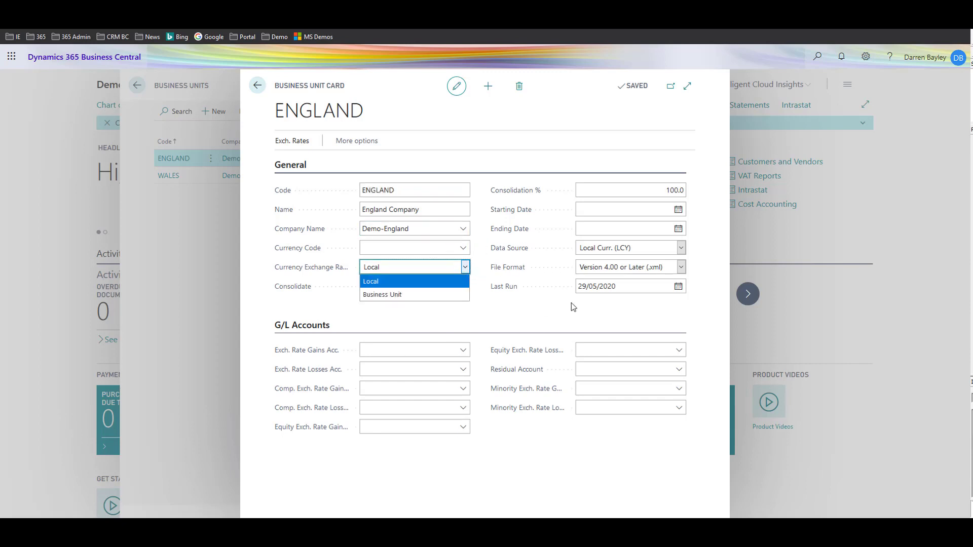
click(522, 315)
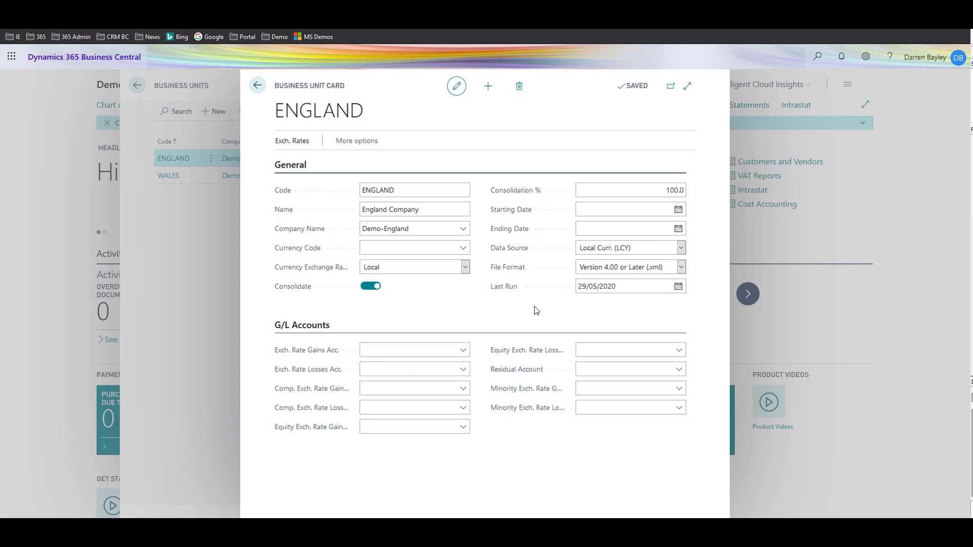
click(201, 245)
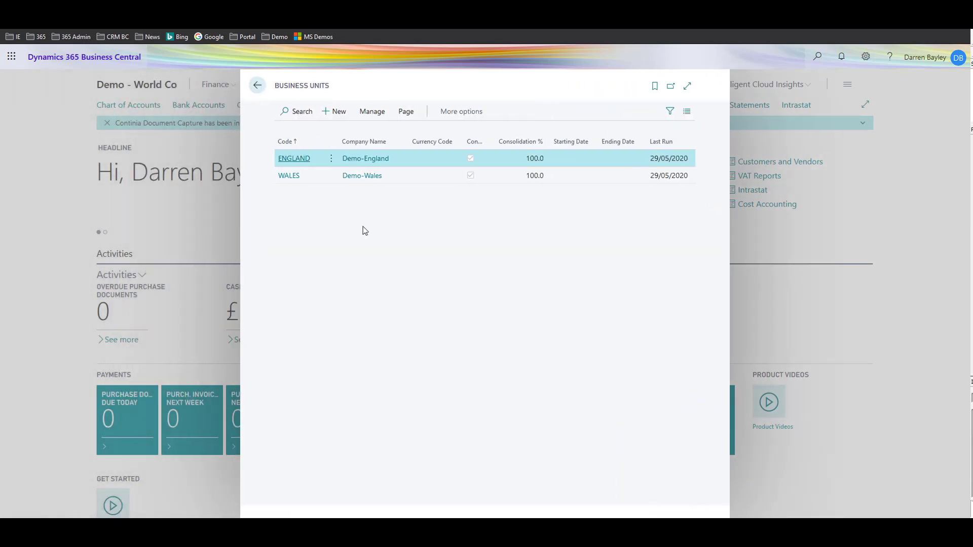
Run the consolidation for 01/01/2019 to 31/01/2019 without a business unit filter and close the consolidated trial balance request
click(460, 111)
click(452, 117)
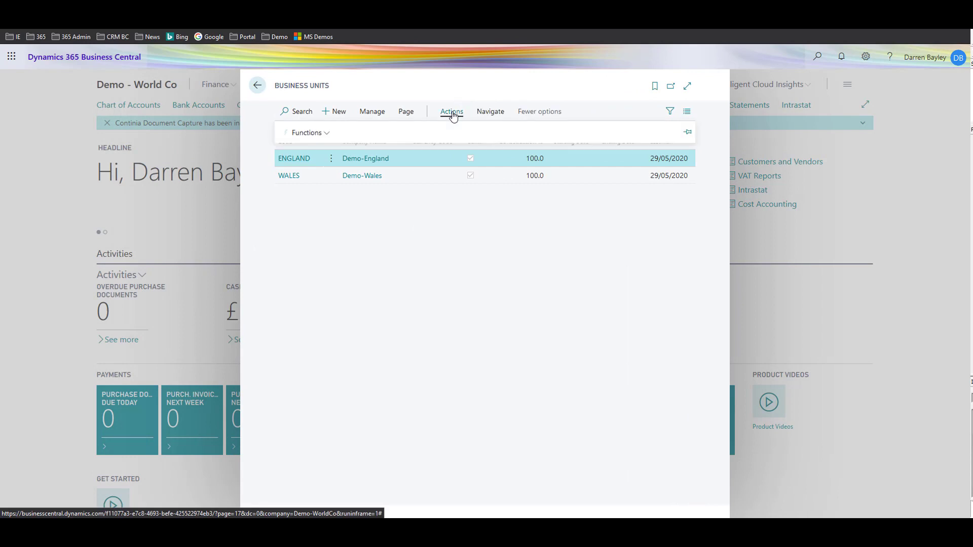
click(321, 135)
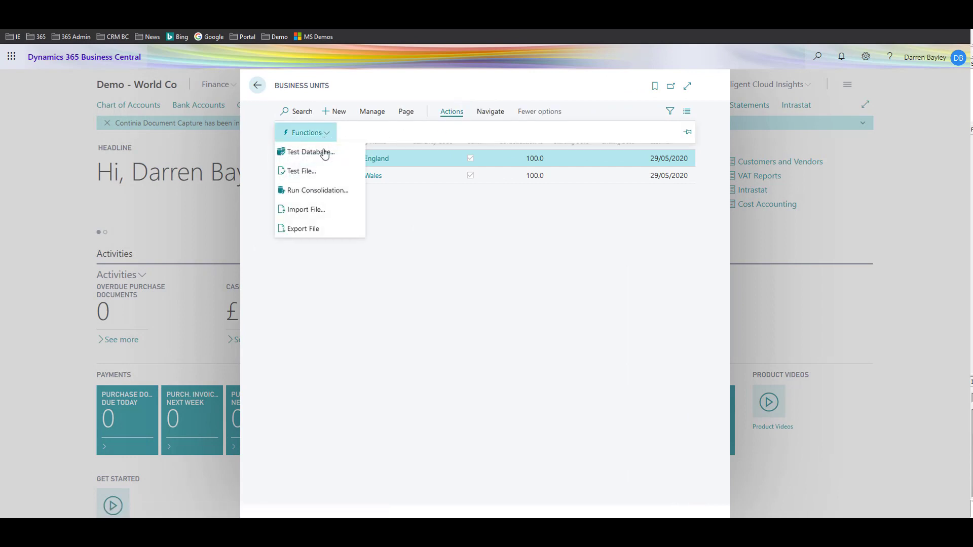
click(329, 191)
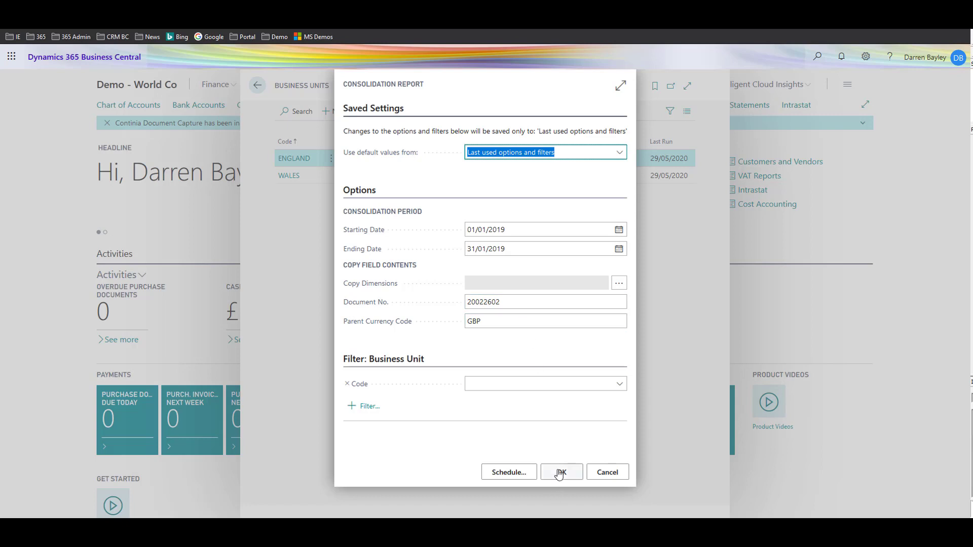
click(619, 387)
click(402, 445)
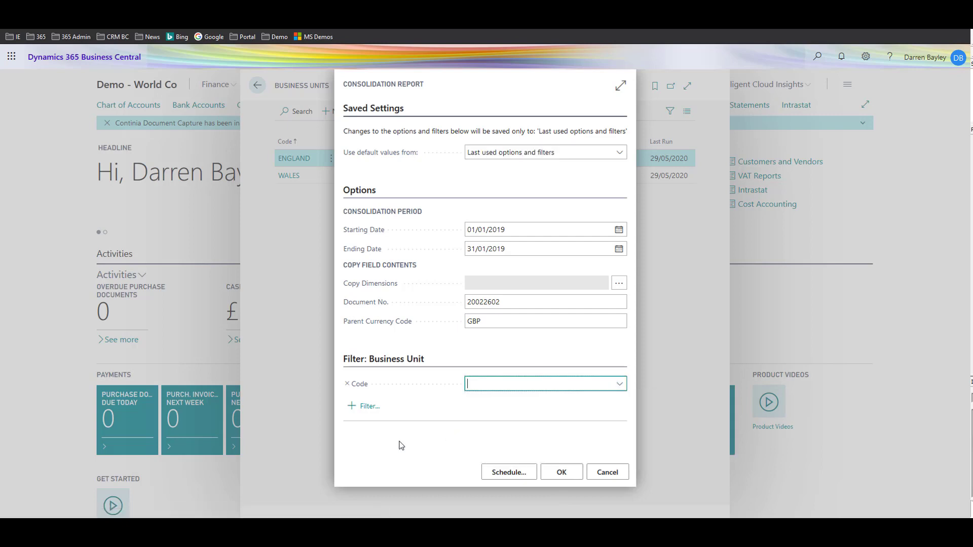
click(561, 472)
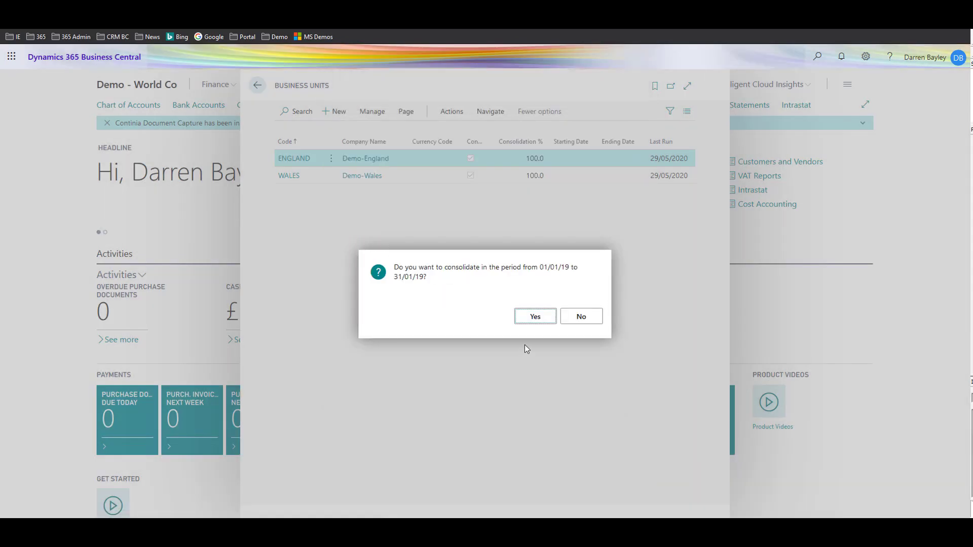
click(536, 317)
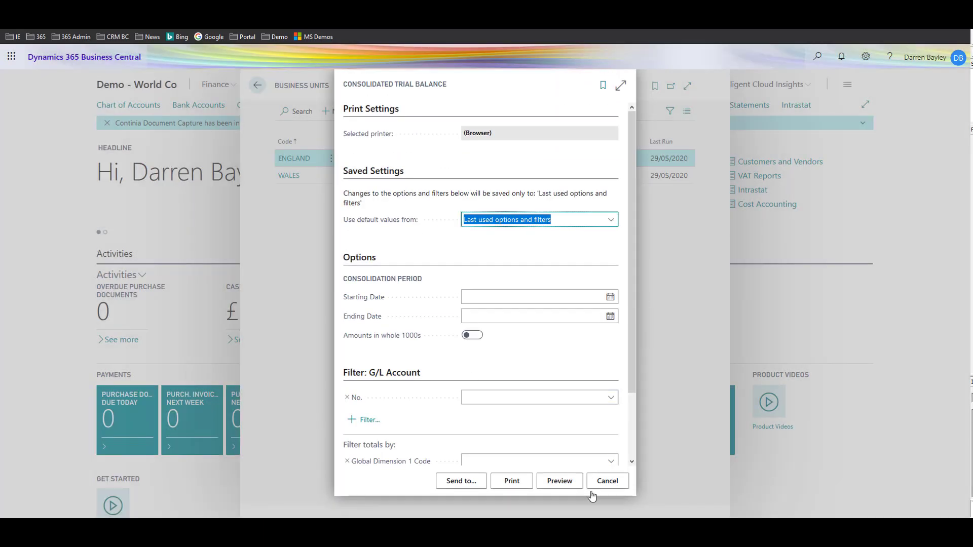
click(567, 481)
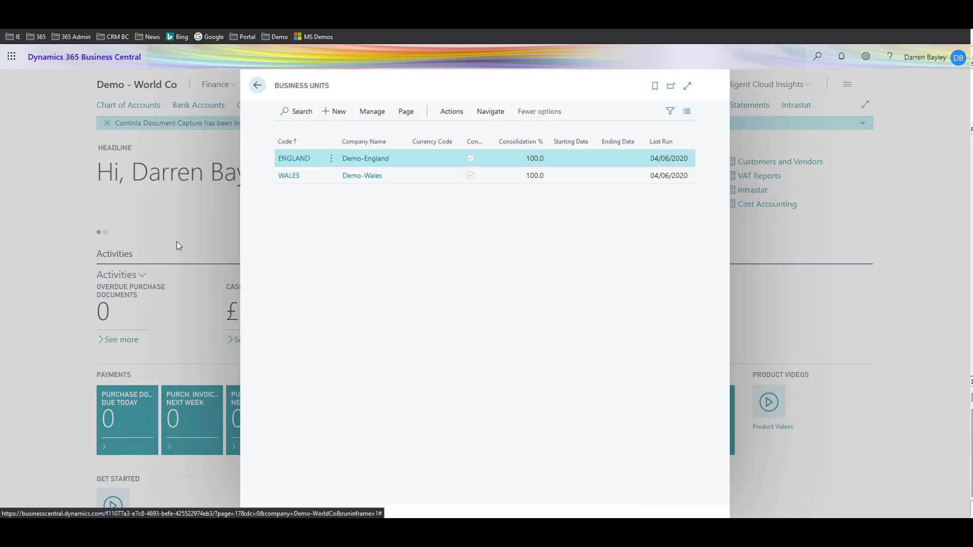
Open the Chart of Accounts and filter its totals by the ENGLAND business unit
click(180, 246)
click(128, 106)
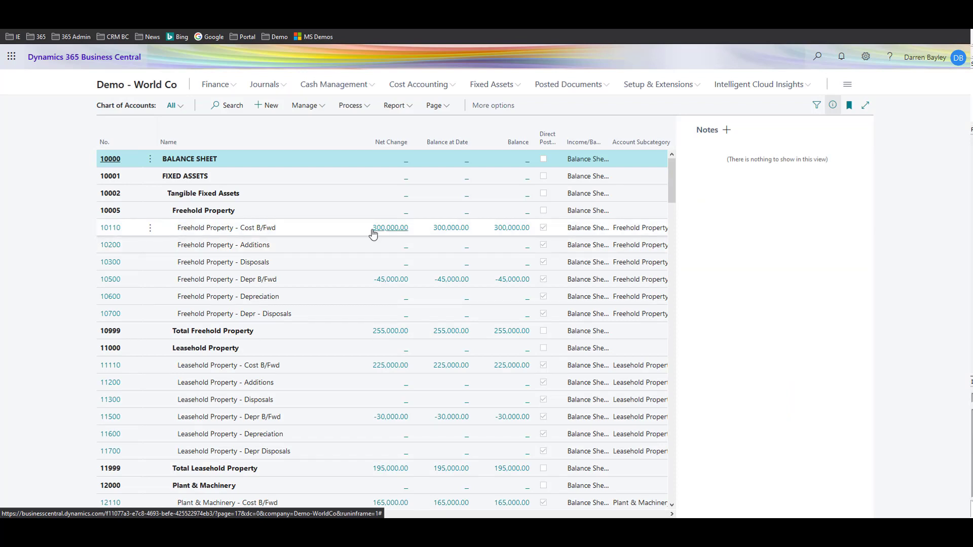
click(413, 147)
click(359, 171)
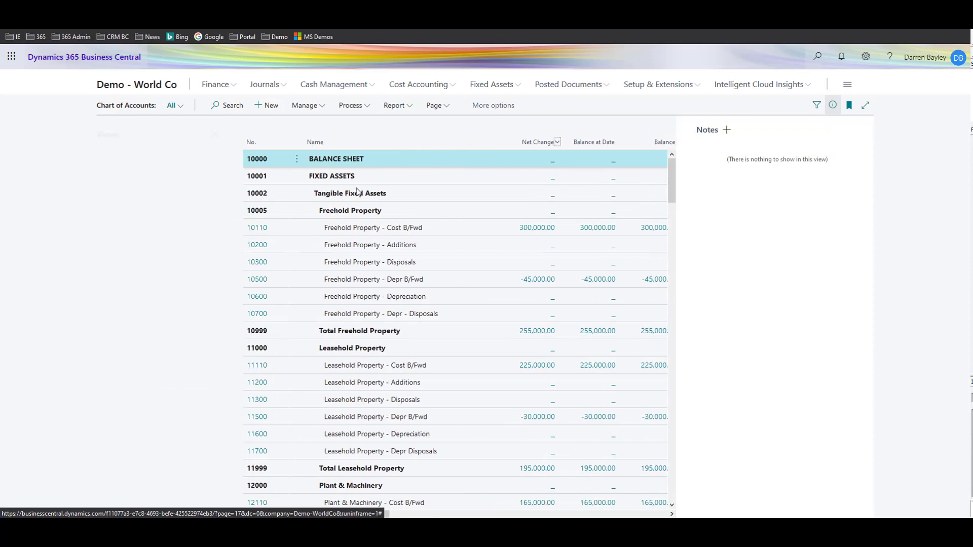
click(120, 272)
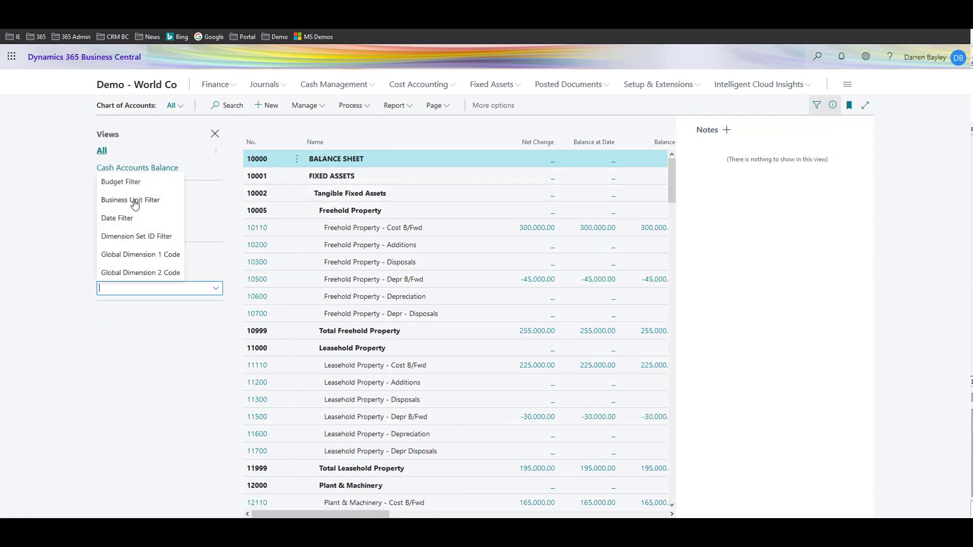
click(134, 200)
click(215, 281)
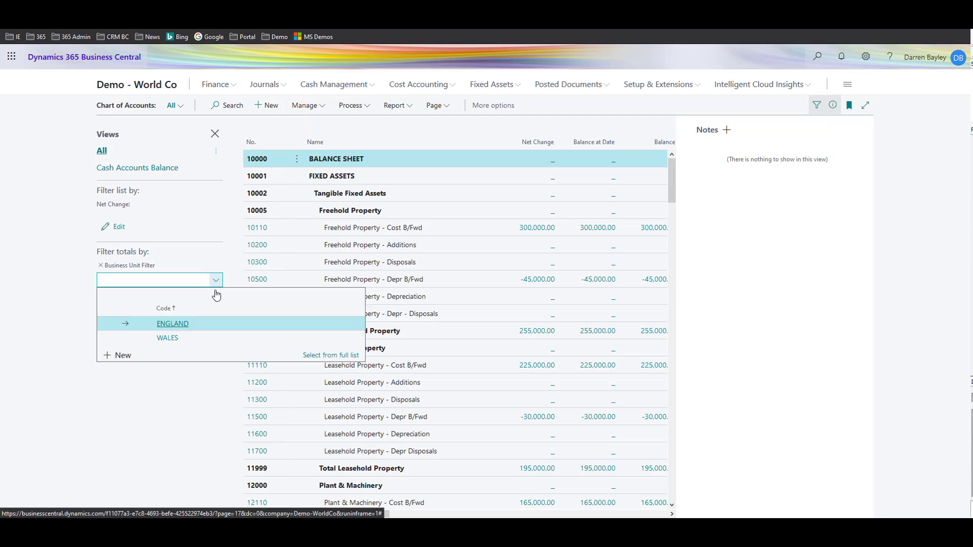
click(171, 324)
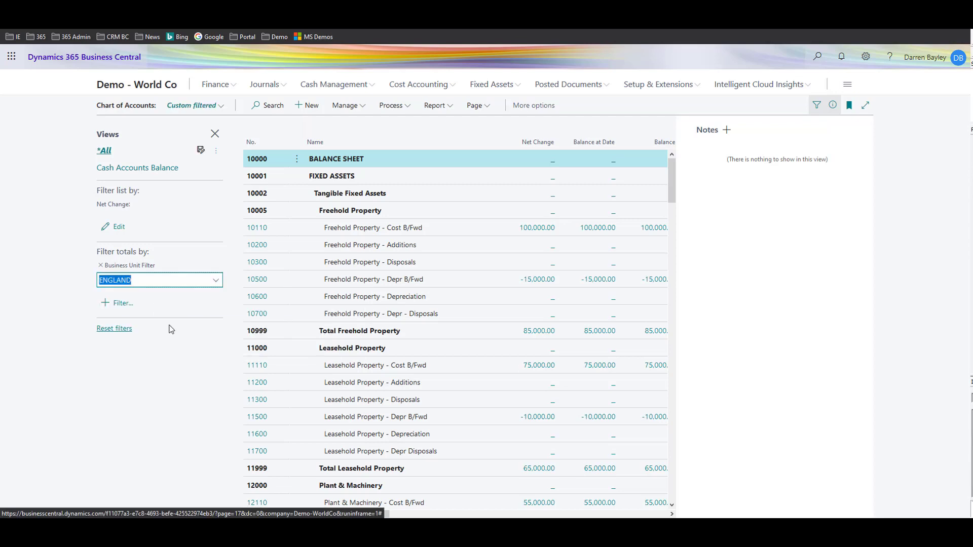
Inspect the general ledger entries behind the net change of account 10110 Freehold Property - Cost B/Fwd
click(530, 229)
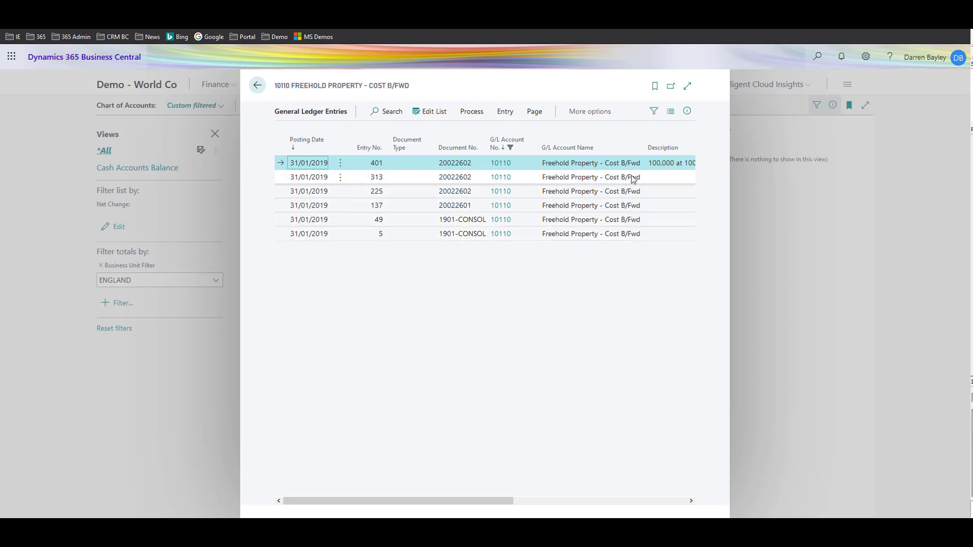
click(184, 372)
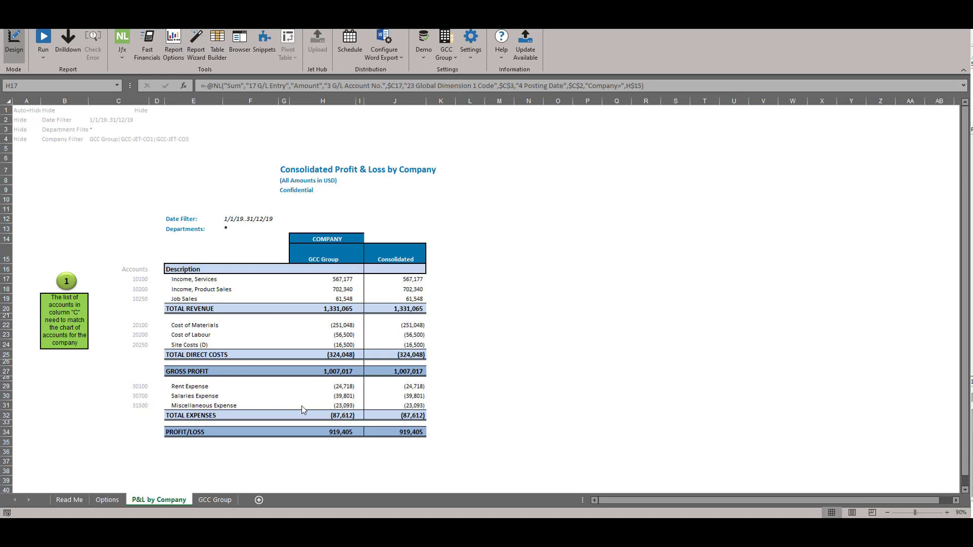
Review the GCC Group department profit and loss sheet in the Excel workbook and return to P&L by Company
click(216, 500)
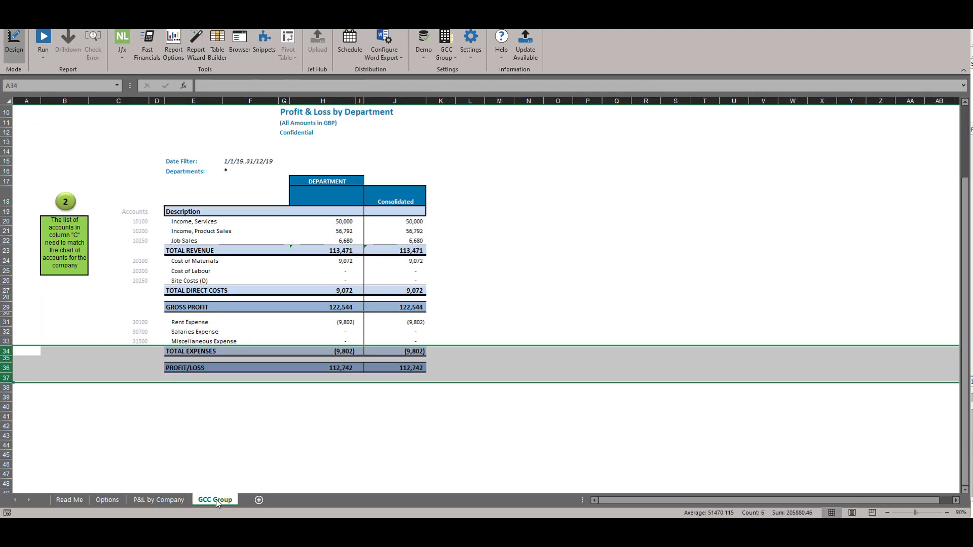
click(167, 501)
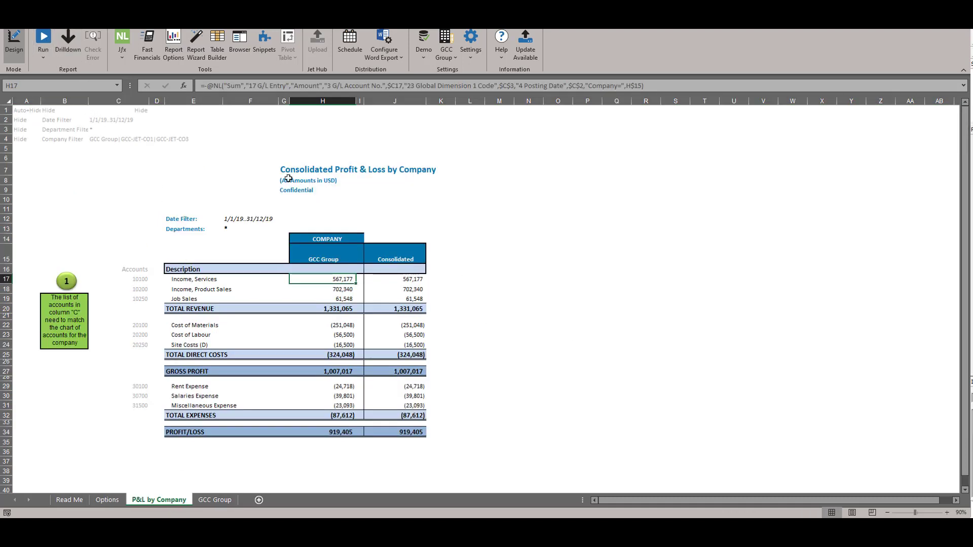
Run the consolidated profit and loss report with the company filter covering GCC Group, GCC-JET-CO1, GCC-JET-CO3 and GCC-JET-CO4
click(43, 41)
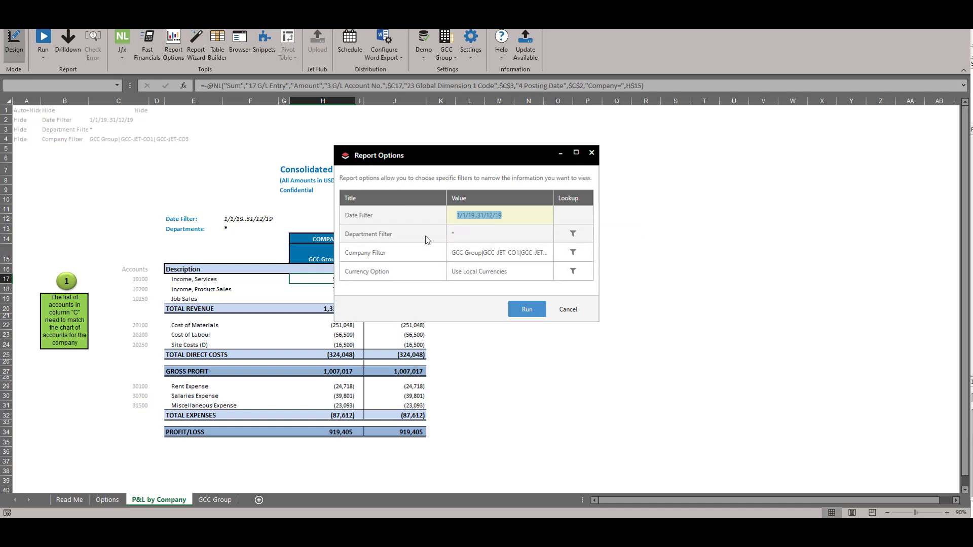
click(573, 254)
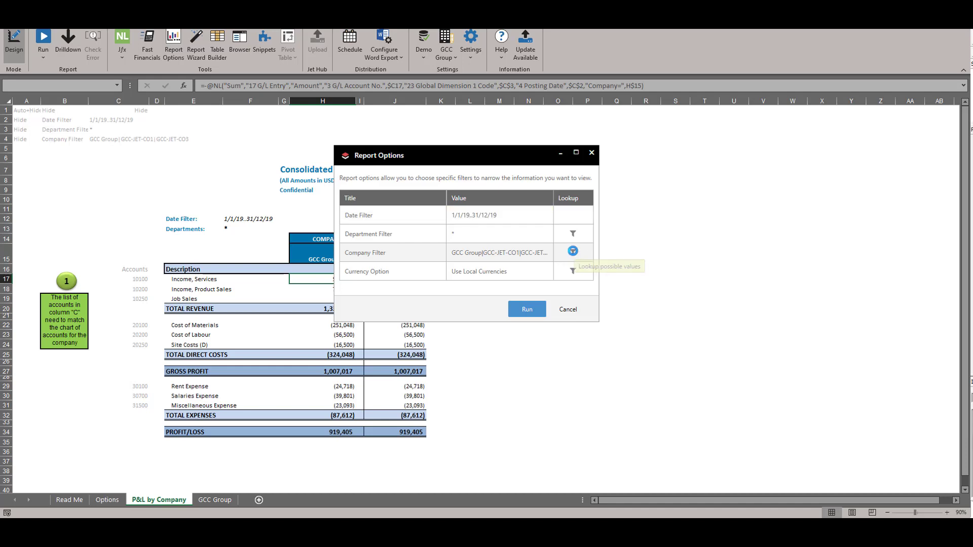
click(573, 254)
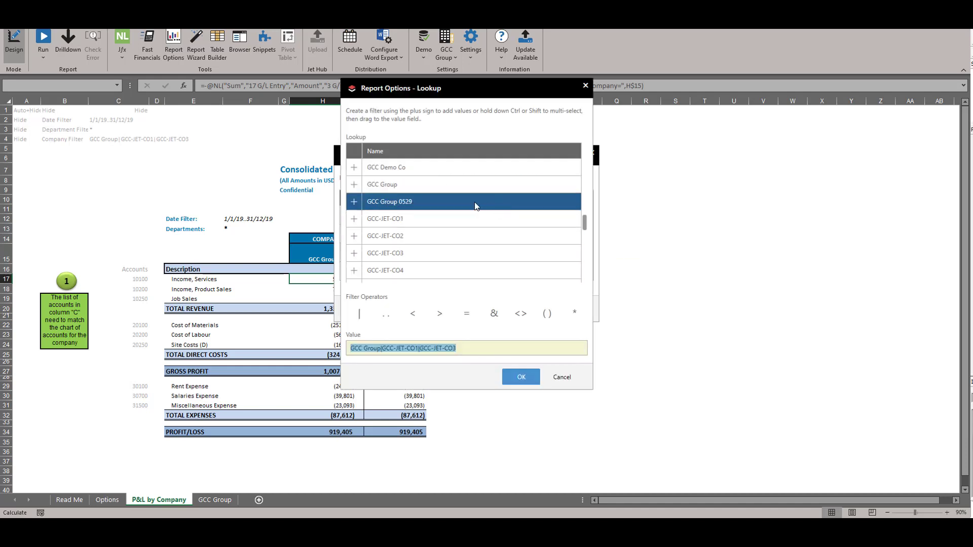
click(434, 189)
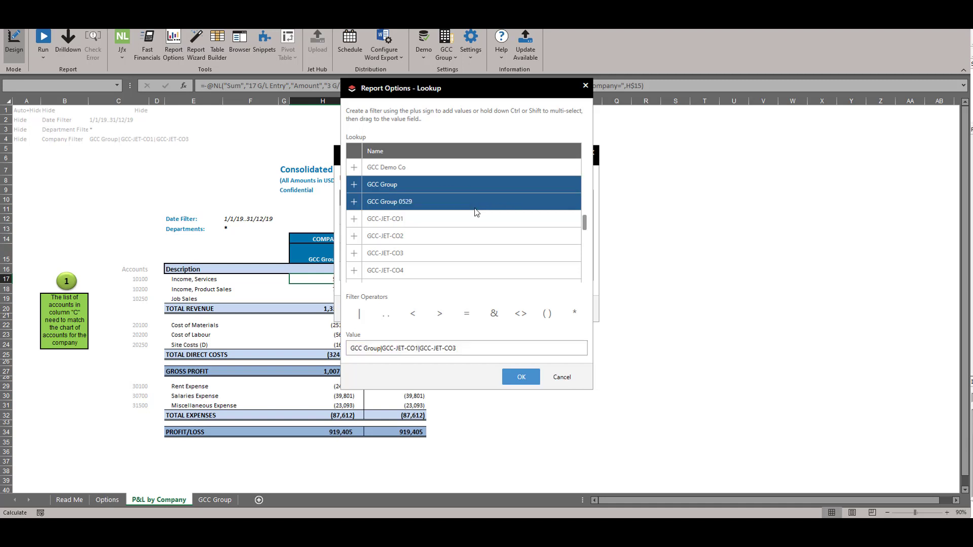
ctrl+click(442, 218)
ctrl+click(427, 253)
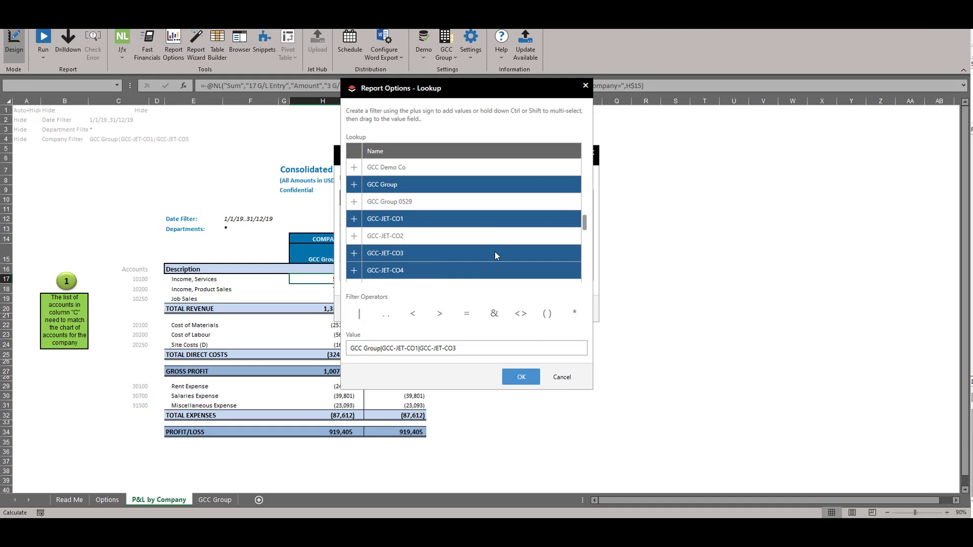
scroll(495, 252, down, 1)
scroll(469, 222, up, 1)
click(521, 377)
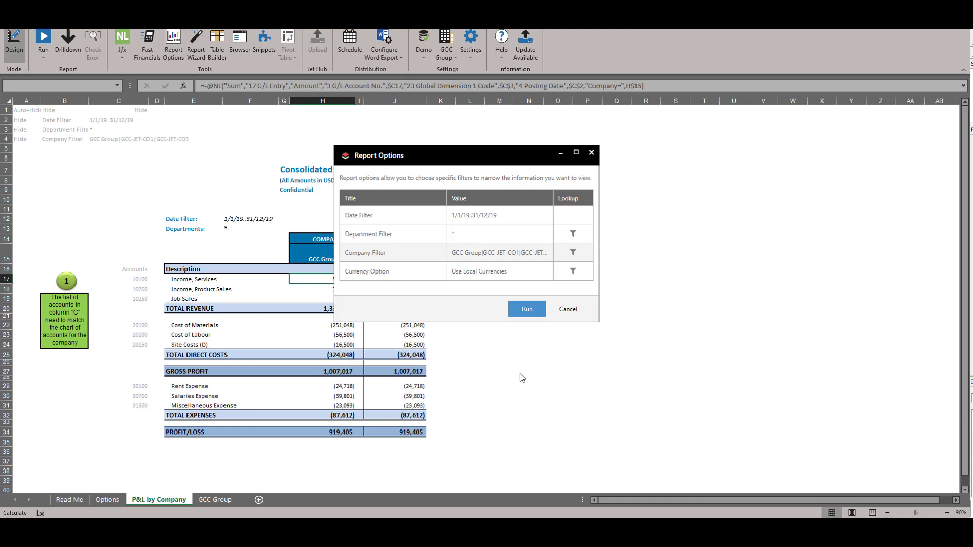
click(527, 310)
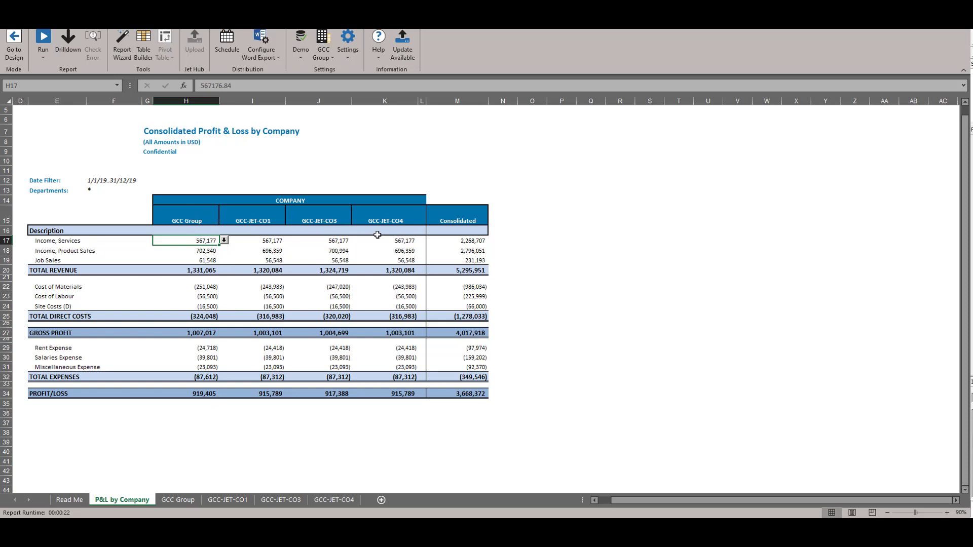
Review the department profit and loss sheets for each company and select the first Income, Services amount on GCC-JET-CO4
click(184, 503)
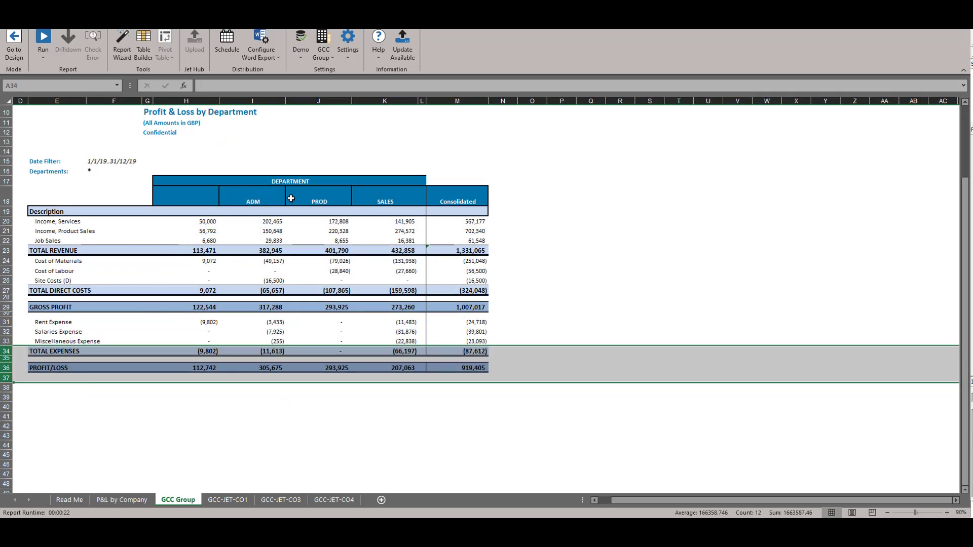
click(231, 504)
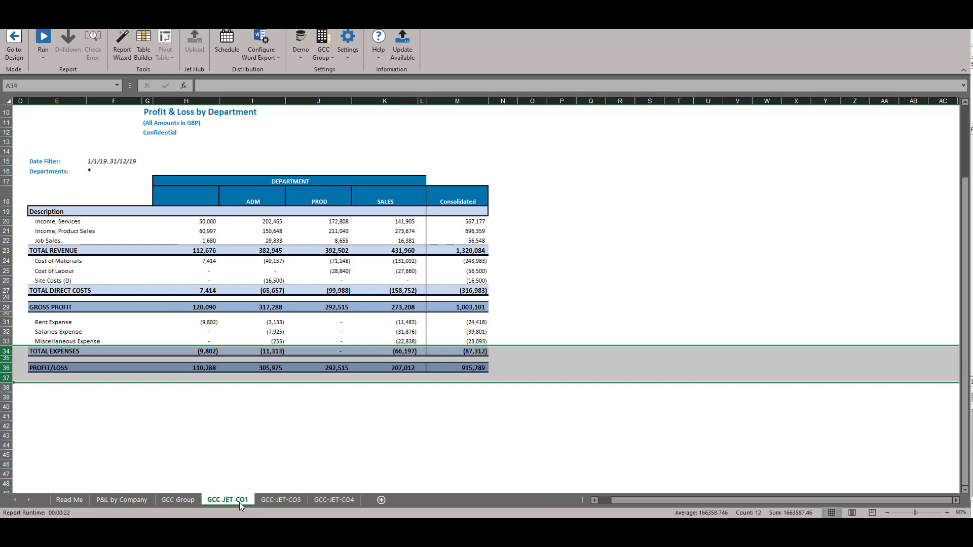
click(283, 503)
click(329, 500)
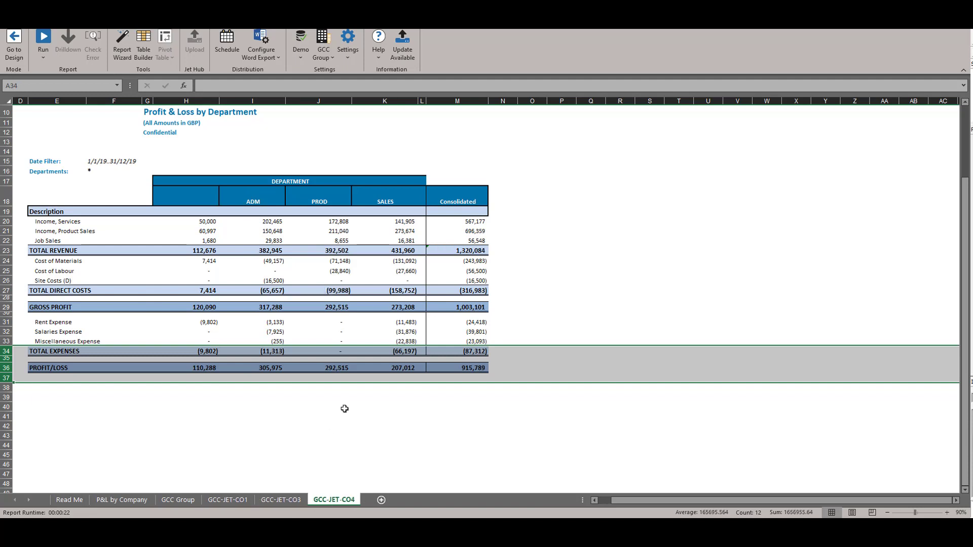
click(208, 221)
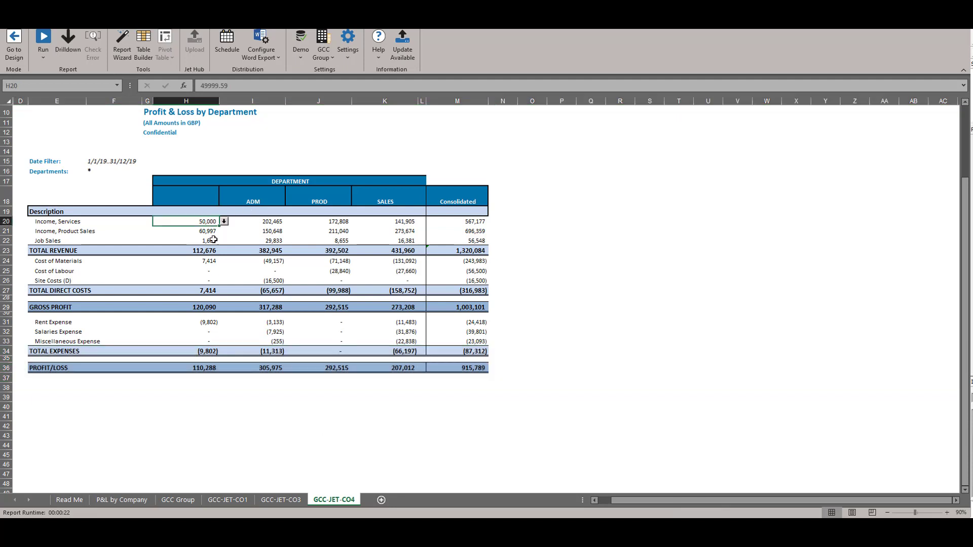